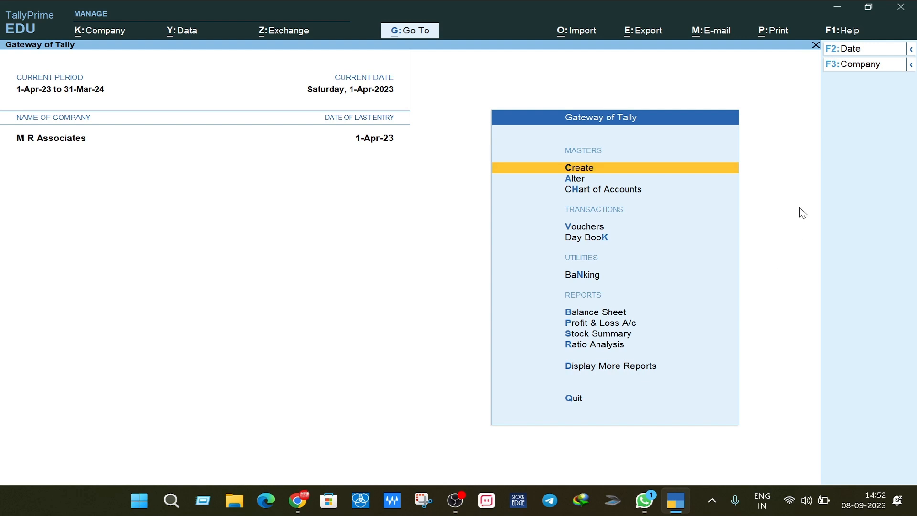
Step: Open the F3: Company list of companies from Gateway of Tally
click(872, 69)
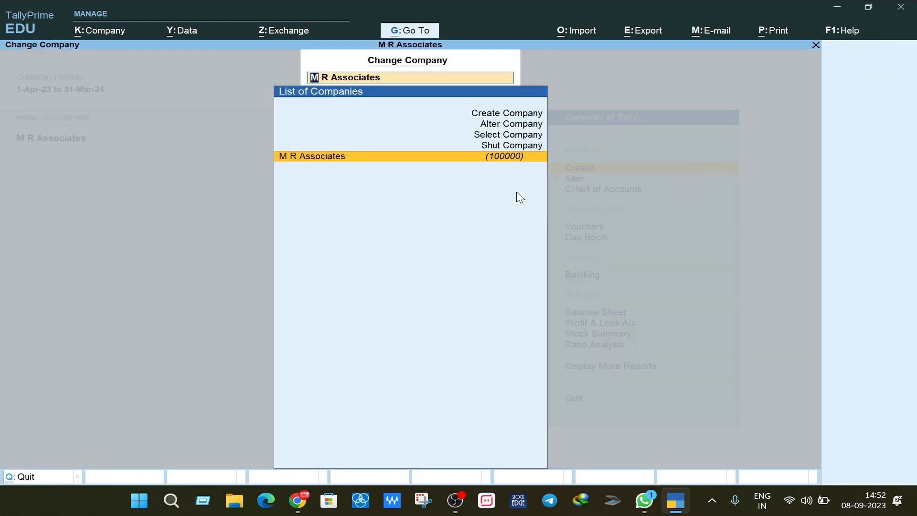
Step: Choose Create Company to start a blank company creation form
click(513, 117)
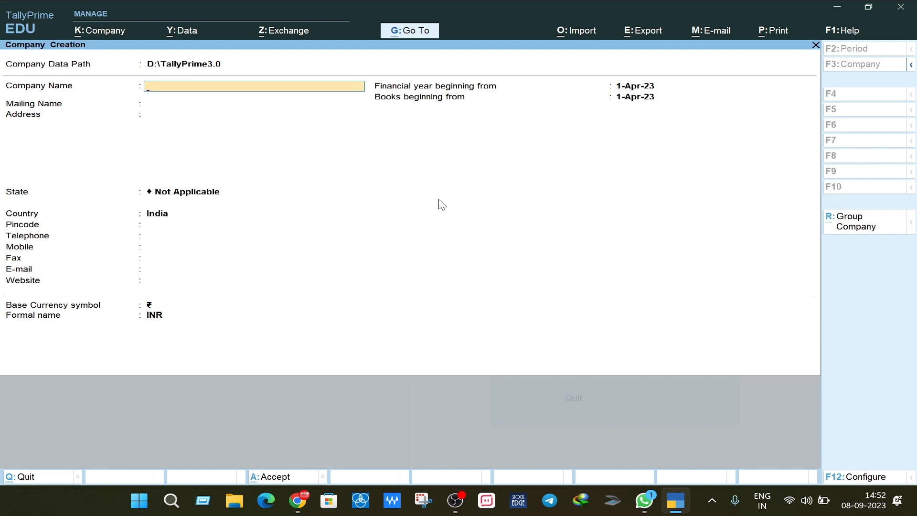
Step: Enter Dhwani Enterprise as the company name and accept it as the mailing name
text(Dhwani Enterprise)
key(Return)
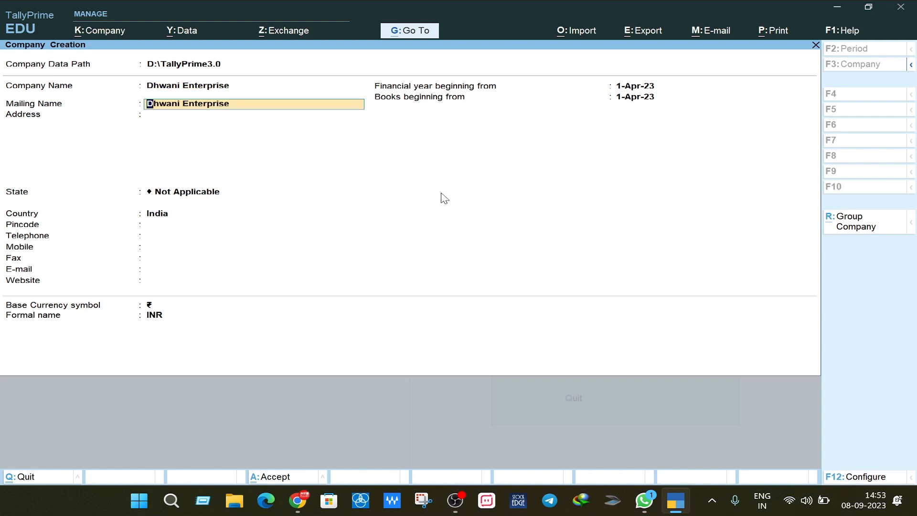
key(Return)
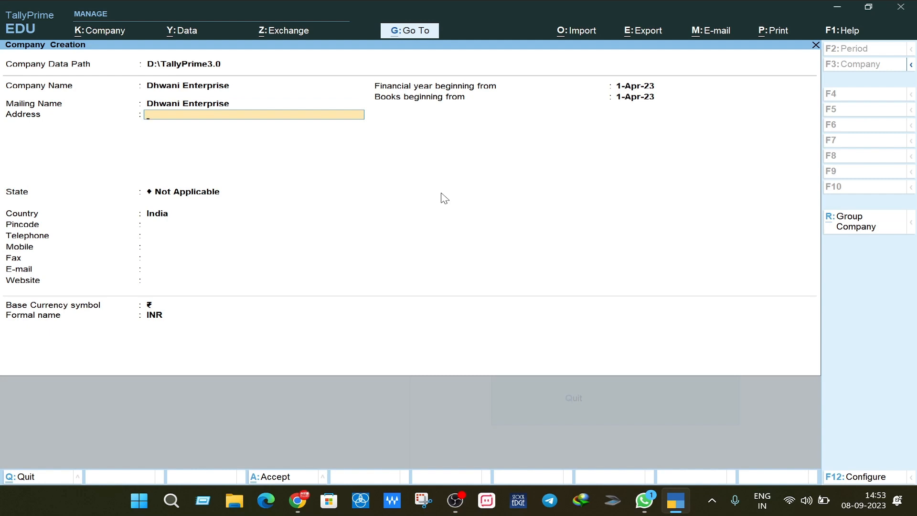
Step: Type the company's street address lines in the Address field
key(Return)
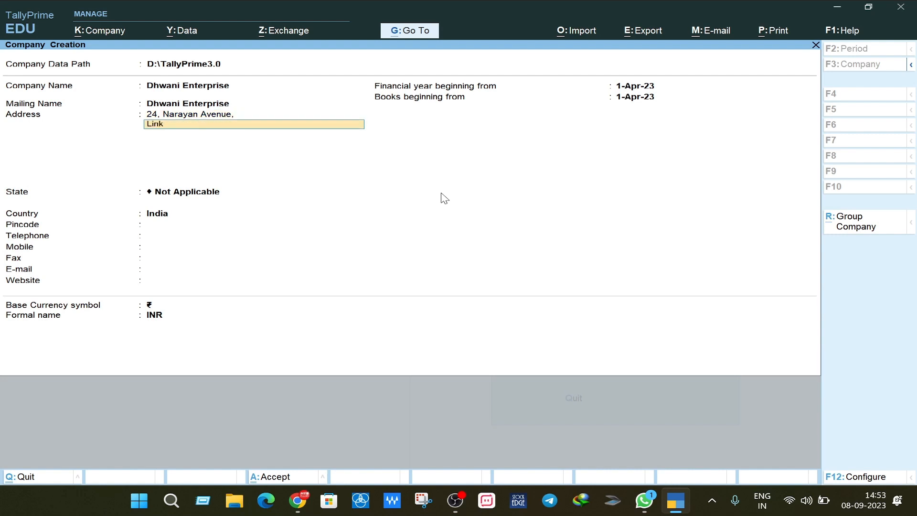
key(Return)
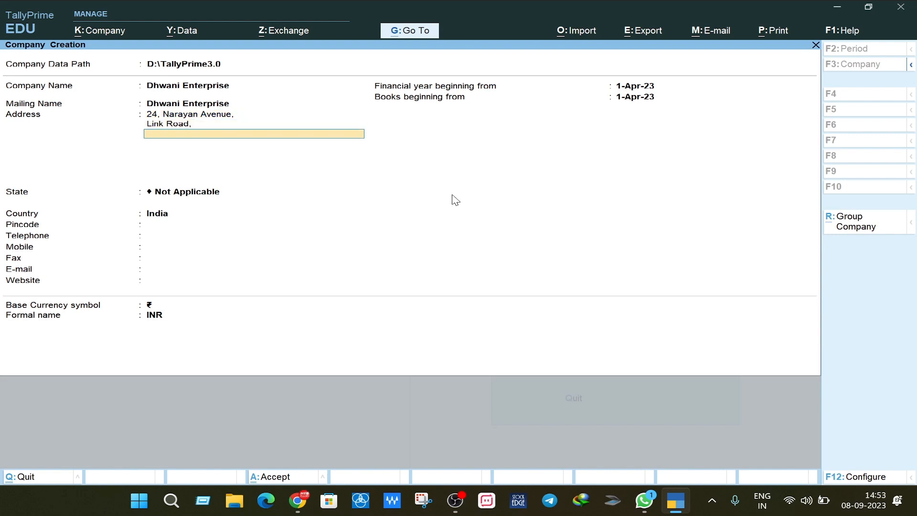
Step: Finish the address, select Gujarat as the state and enter the pincode
key(Return)
key(Return)
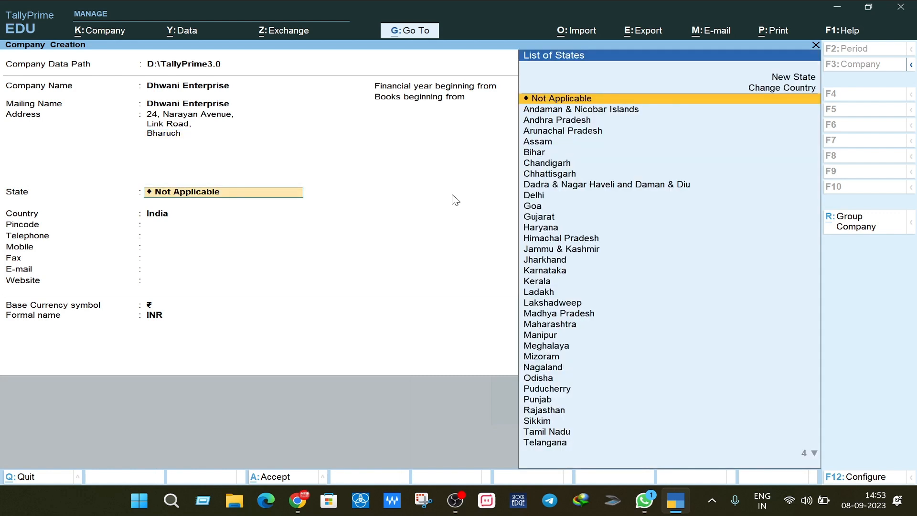
text(Guj)
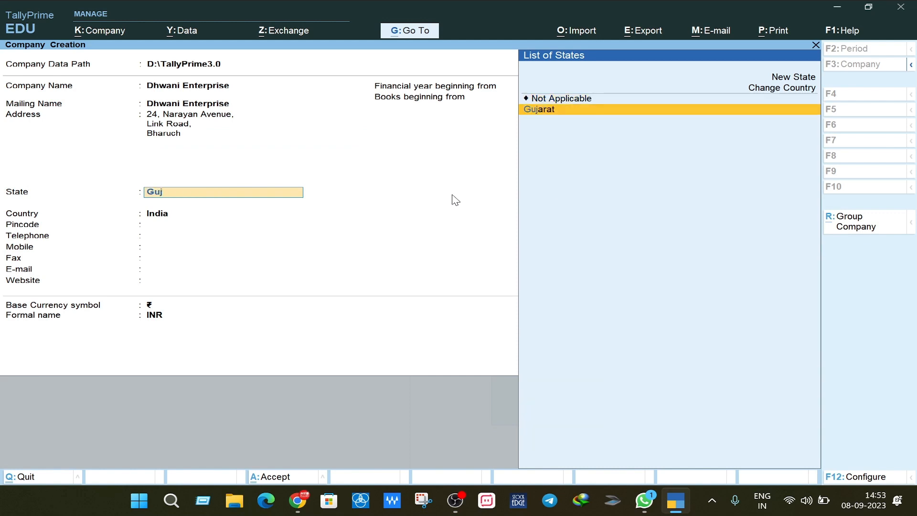
key(Return)
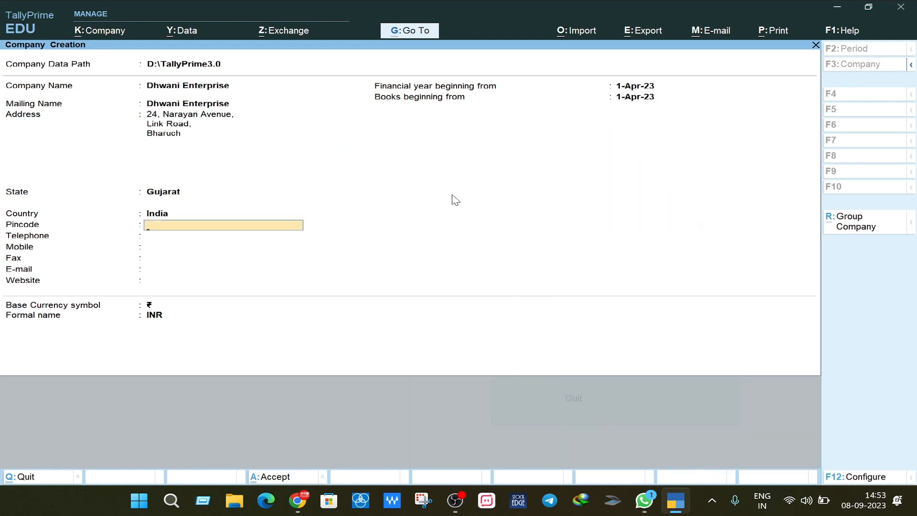
text(392001)
key(Return)
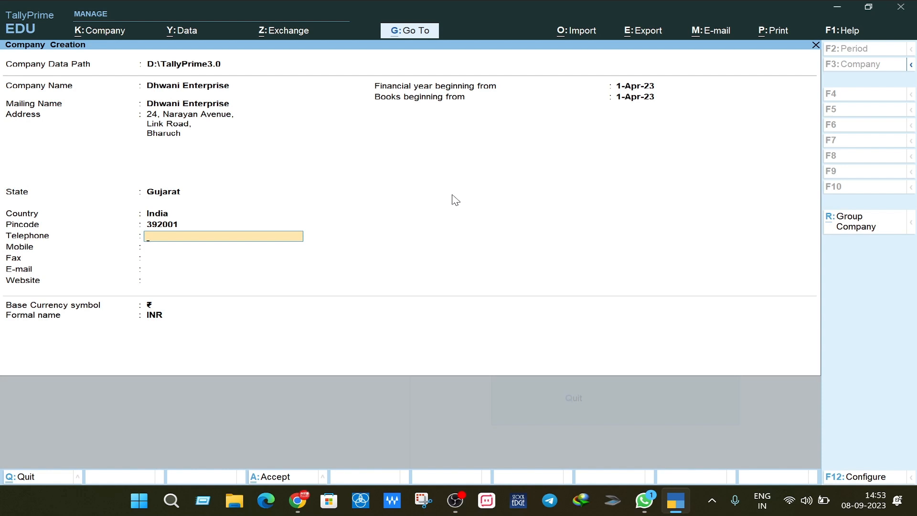
key(Return)
text(999999)
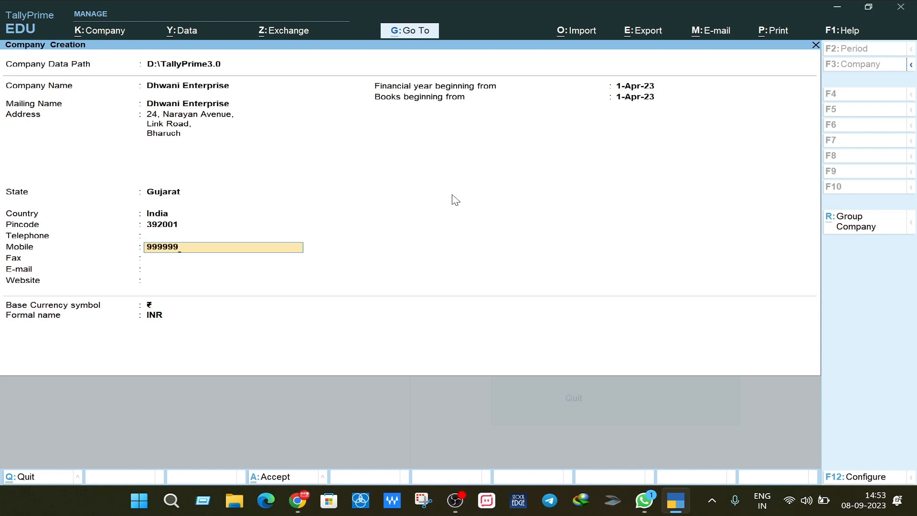
text(9999)
key(Return)
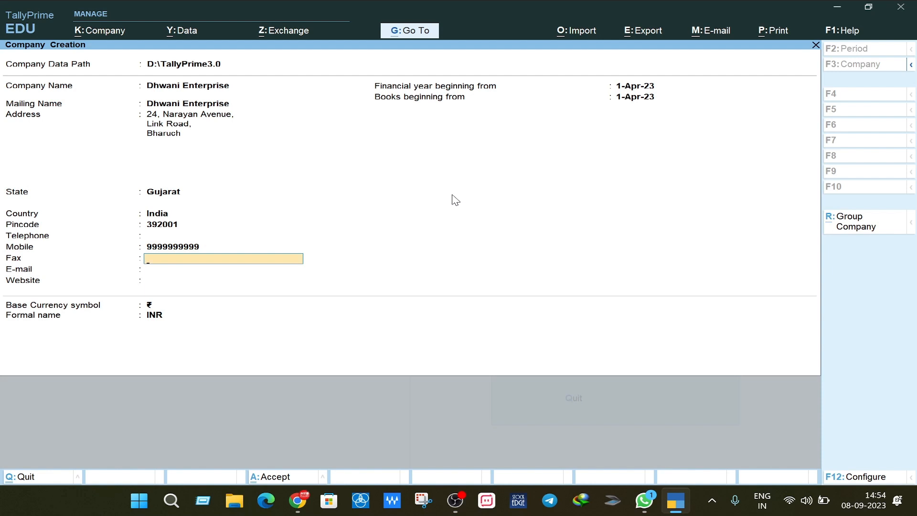
key(Return)
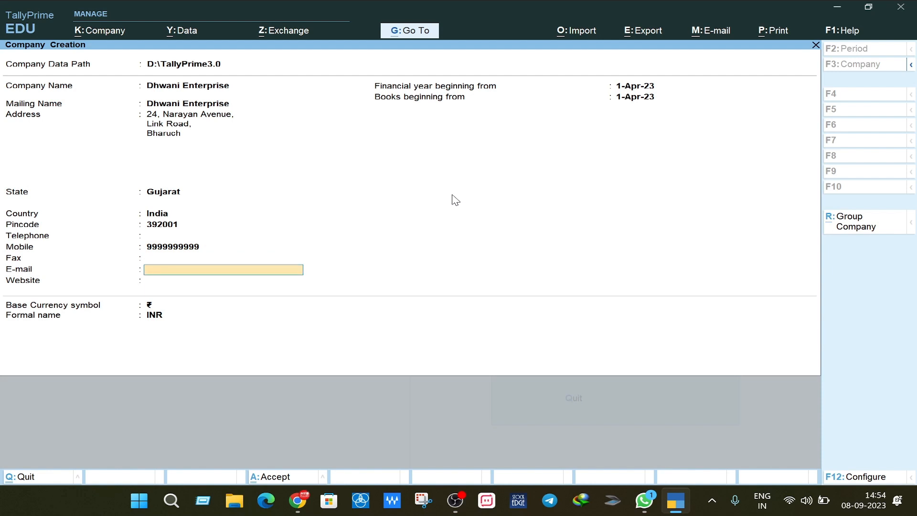
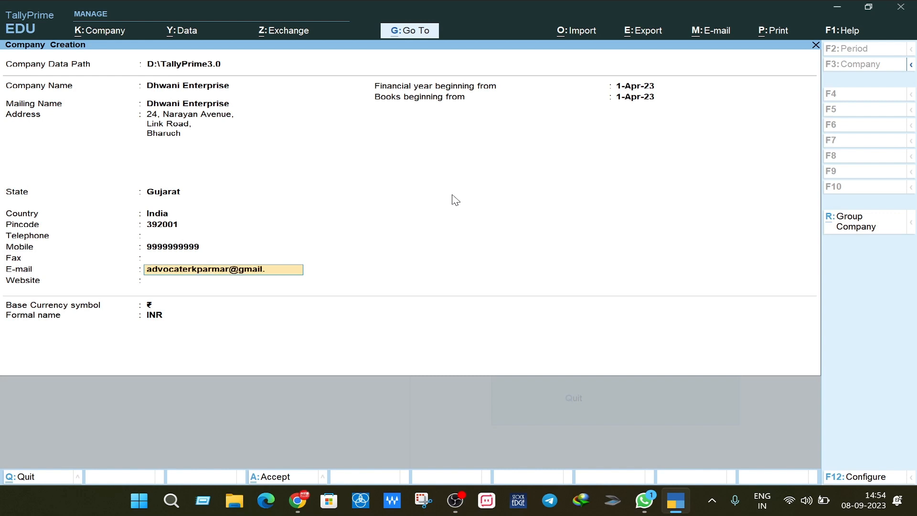
key(Return)
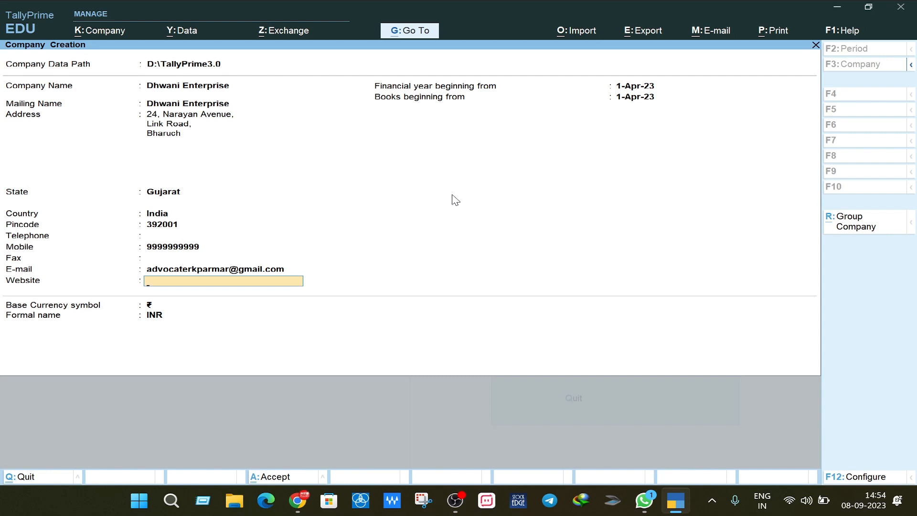
text(www)
text(.mrassociates.com)
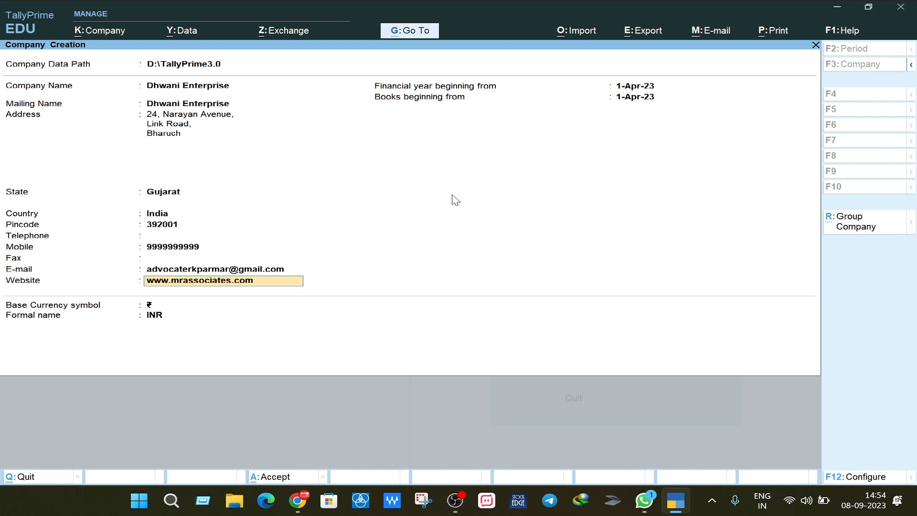
key(Return)
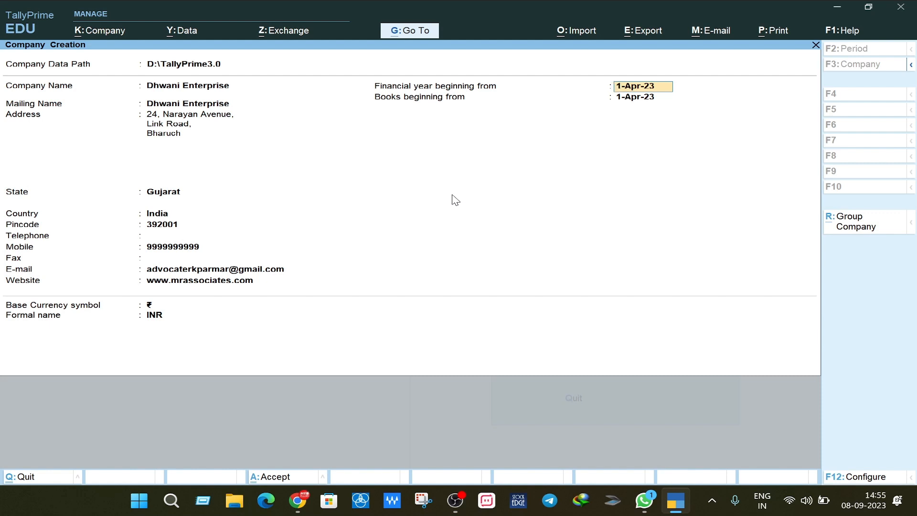
key(Return)
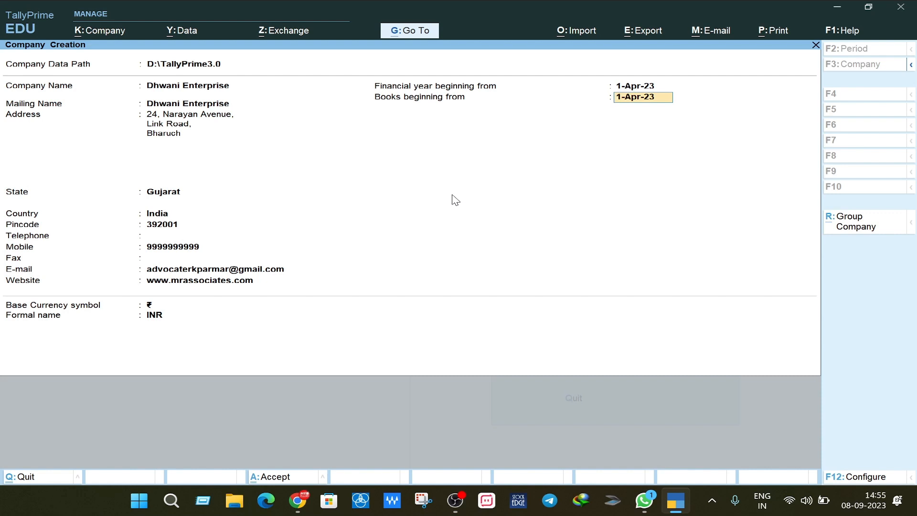
key(Return)
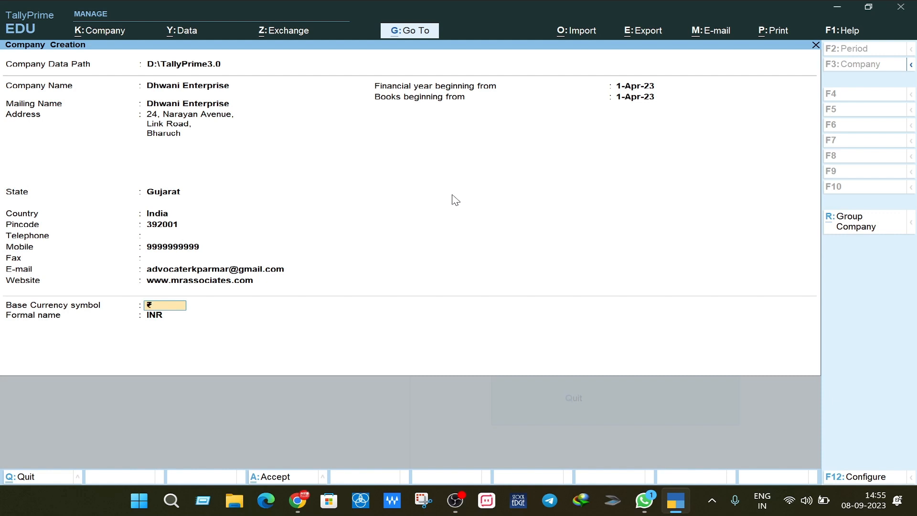
key(Return)
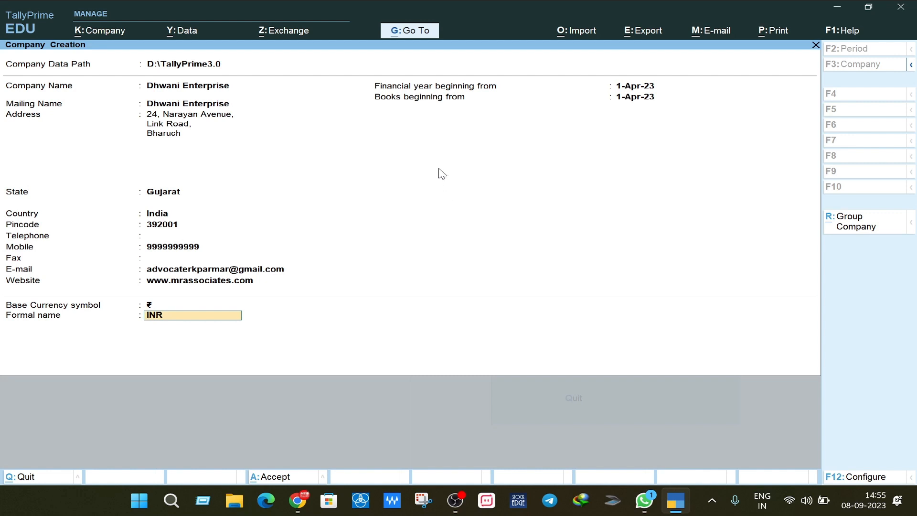
Step: Check the F12 configuration options without changes, then finish the company form for saving
click(864, 476)
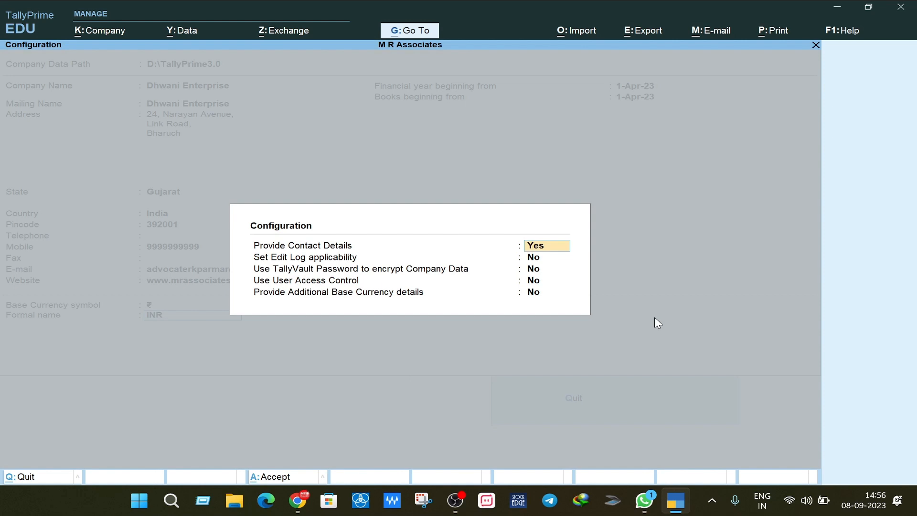
key(Escape)
key(Escape)
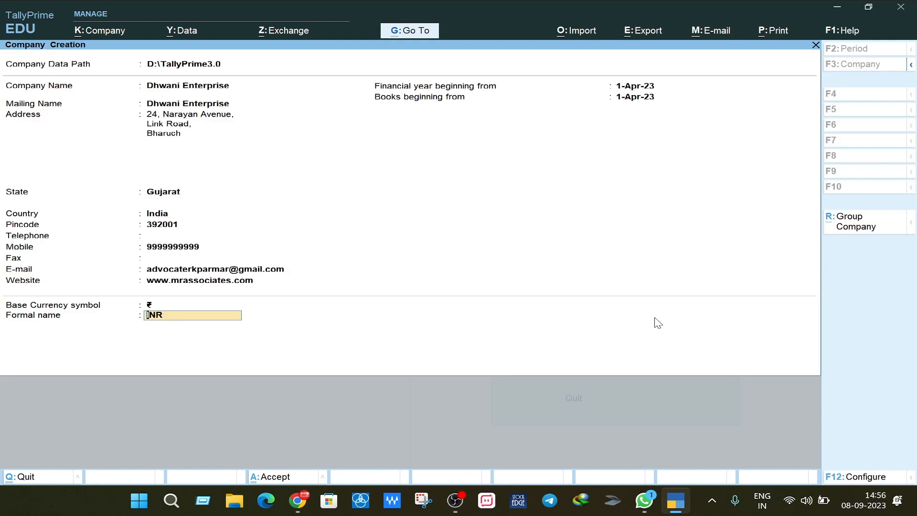
key(Return)
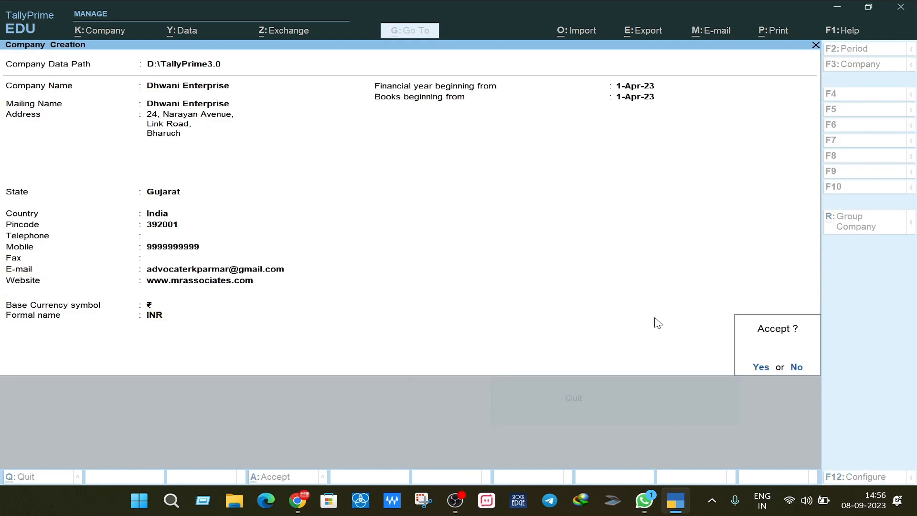
Step: Save the company, leave Show more features at No, set Bill-wise entry to No, and reach Enable GST
key(Return)
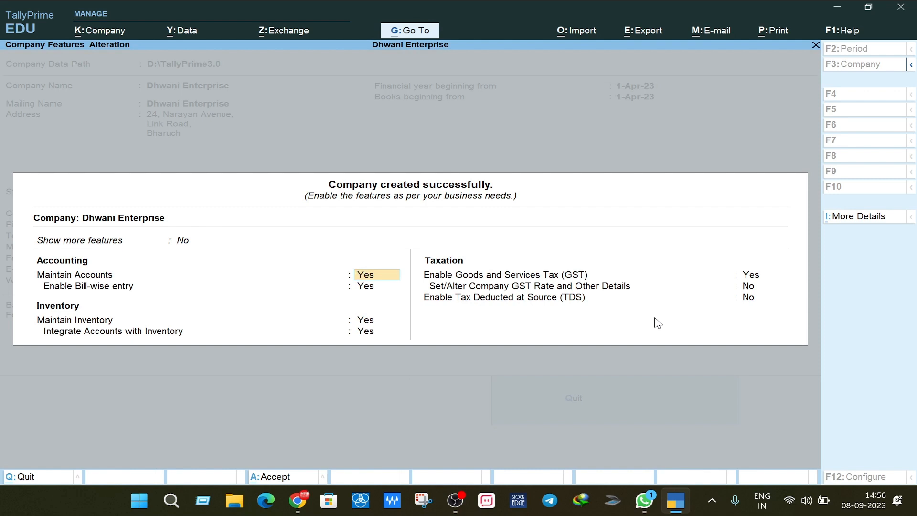
key(Up)
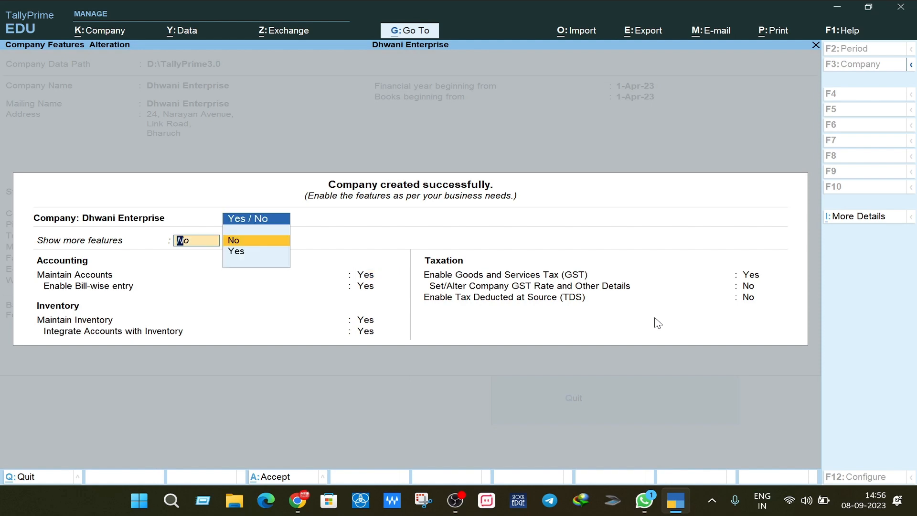
key(Down)
key(Return)
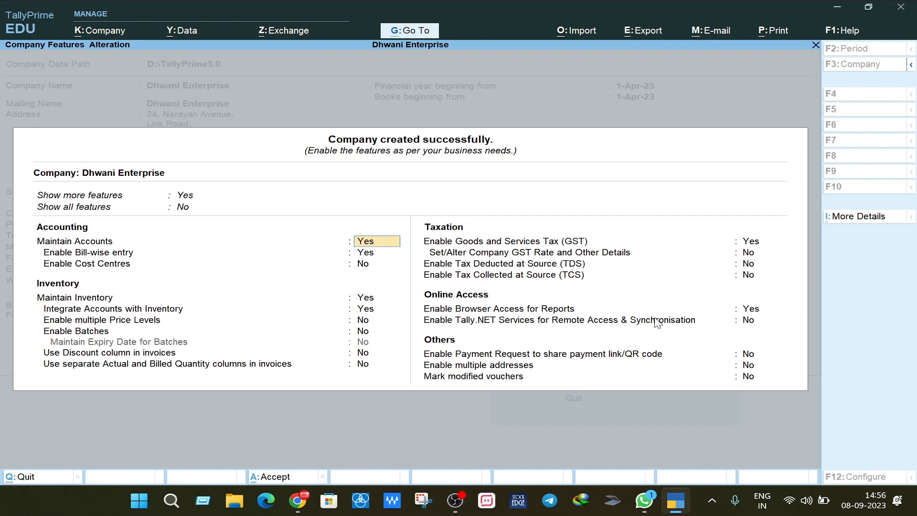
key(BackSpace)
key(BackSpace)
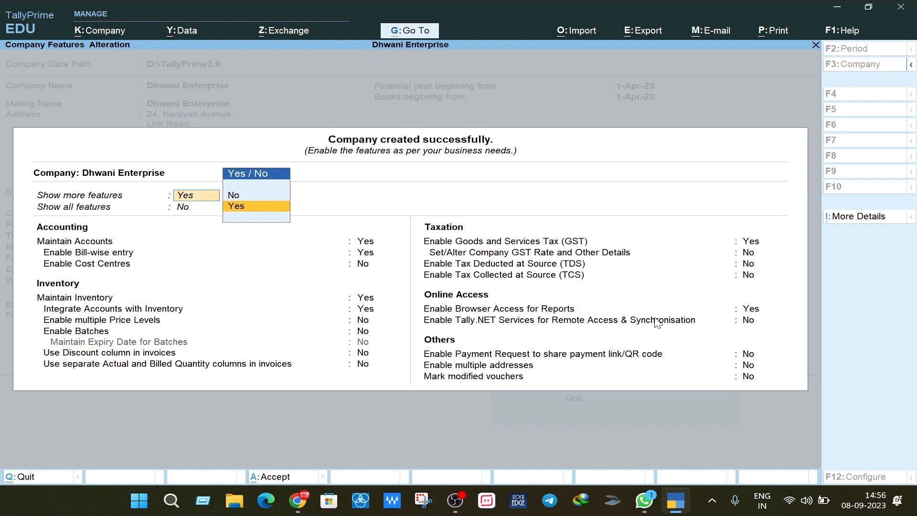
key(Up)
key(Return)
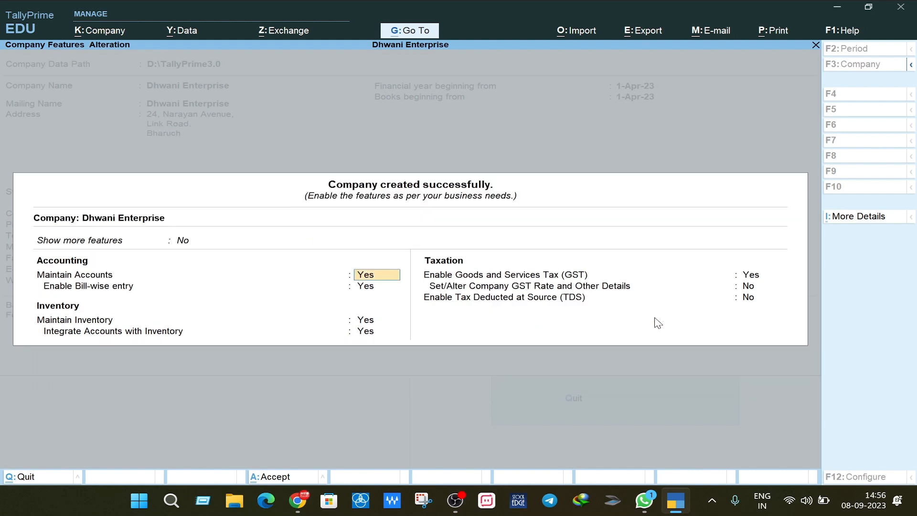
key(Return)
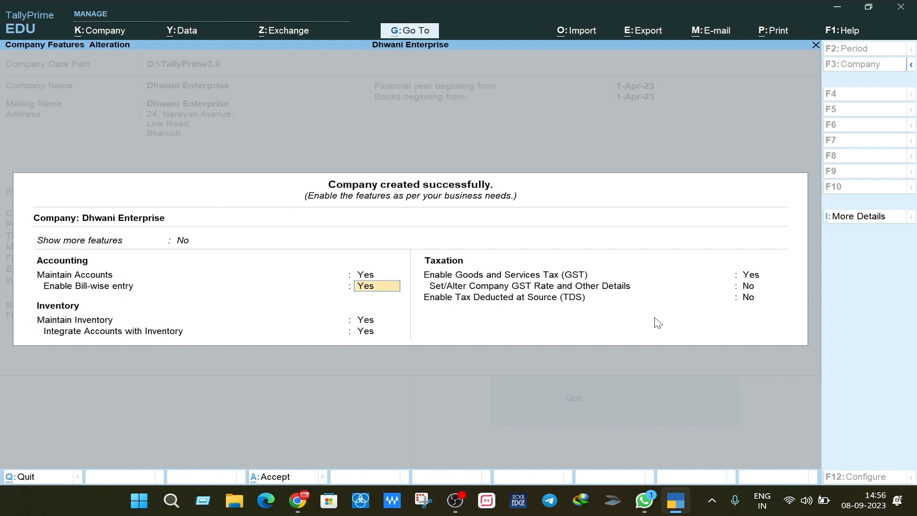
text(N)
key(Return)
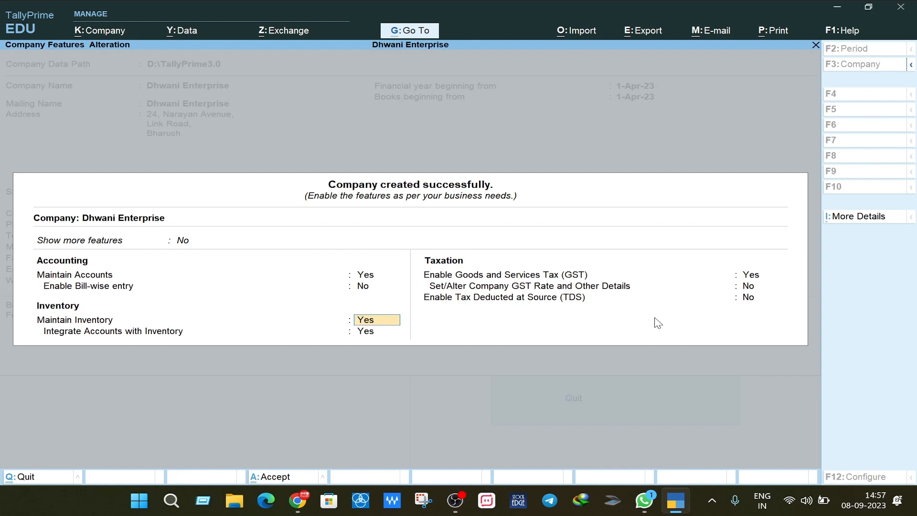
key(Return)
key(Return)
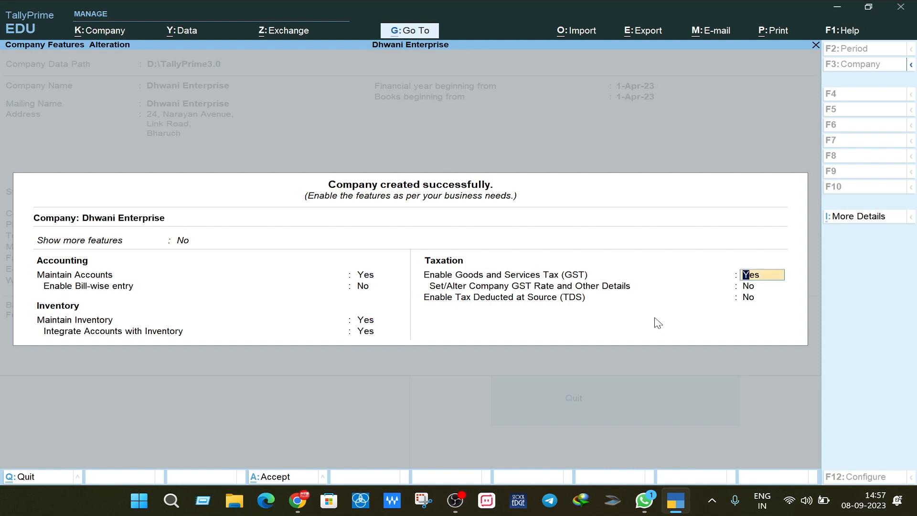
Step: Open GST details, keep state Gujarat and Regular registration type, and enter the company's GSTIN
key(Return)
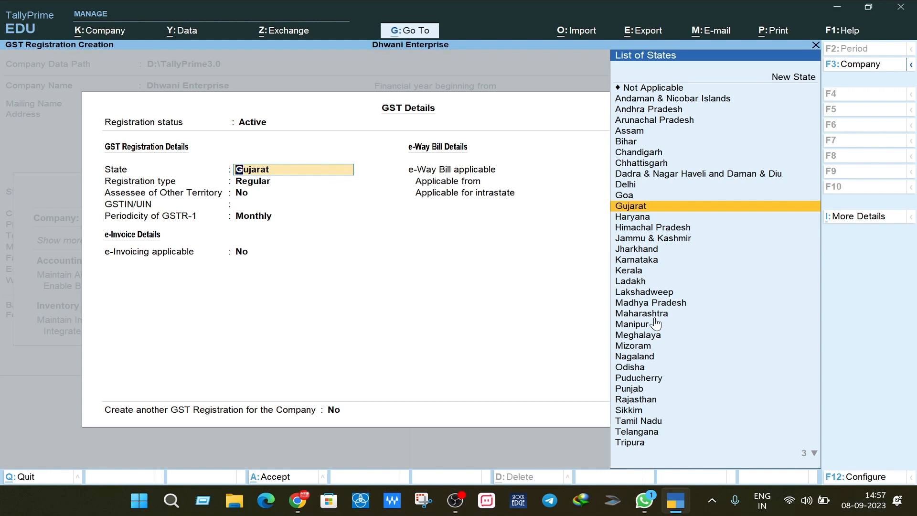
key(Return)
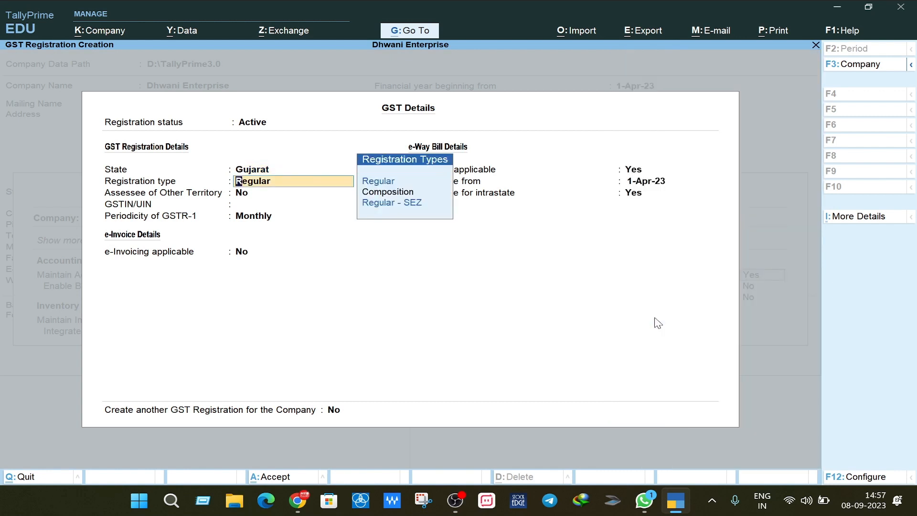
key(Return)
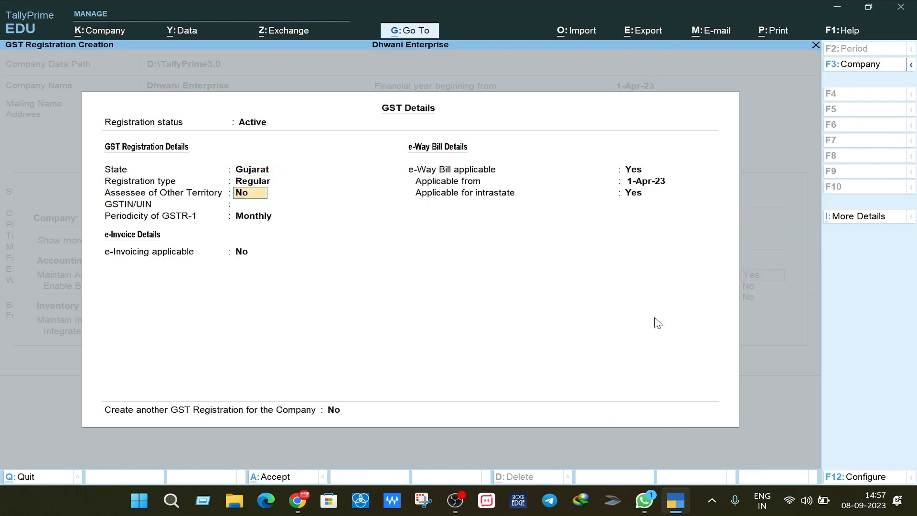
key(Return)
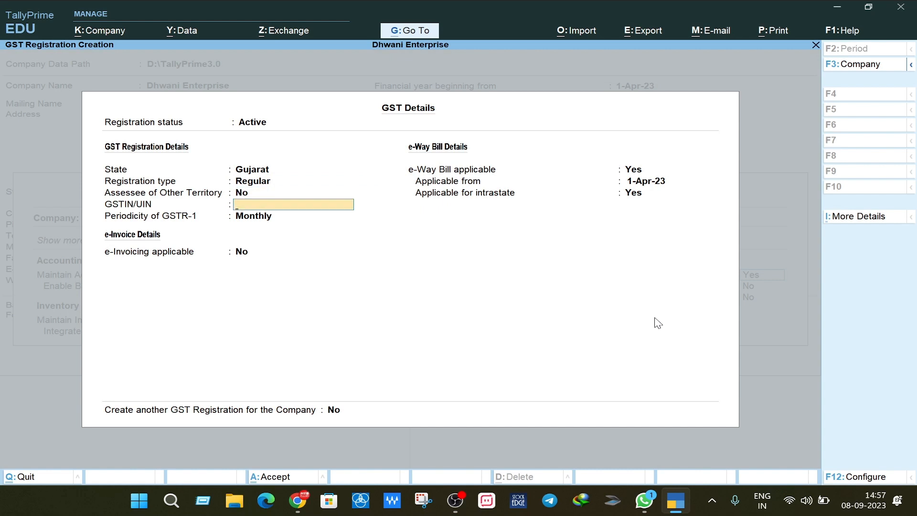
key(Return)
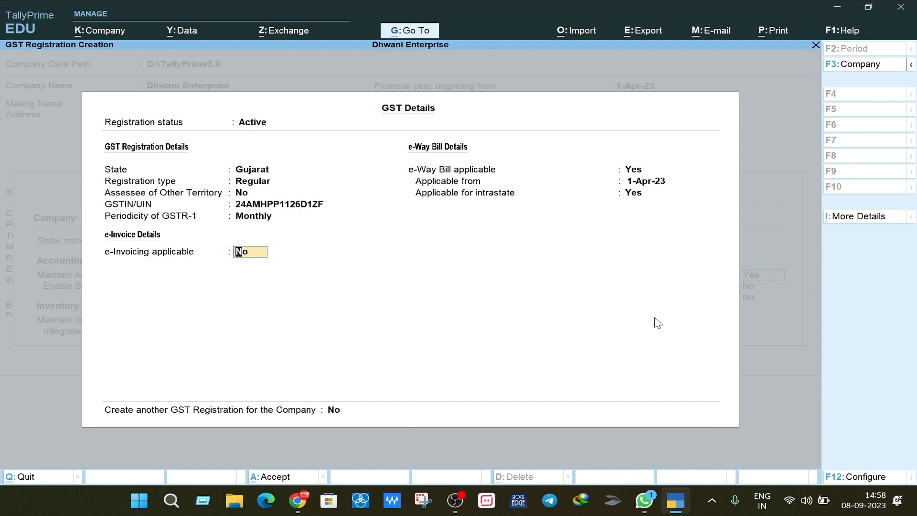
Step: Keep e-invoicing off and e-Way Bill applicable from 1-Apr-23, then save the GST details
key(Return)
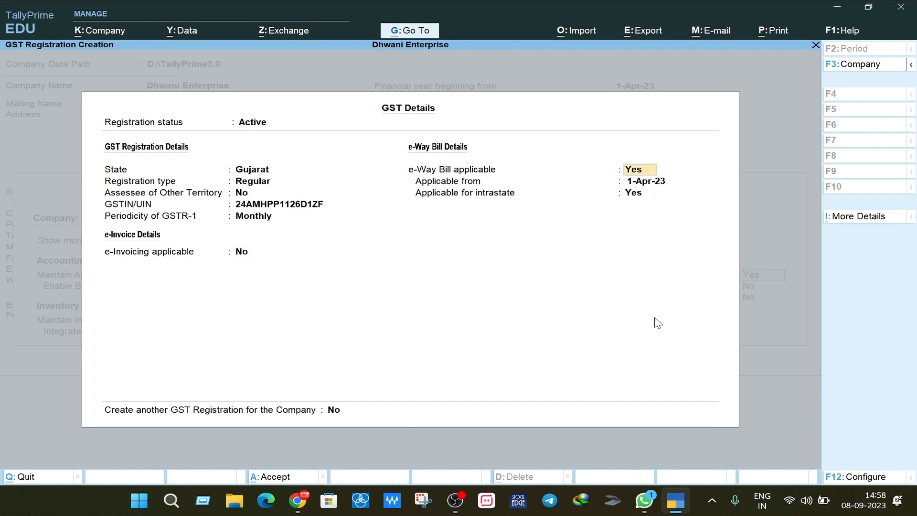
key(Return)
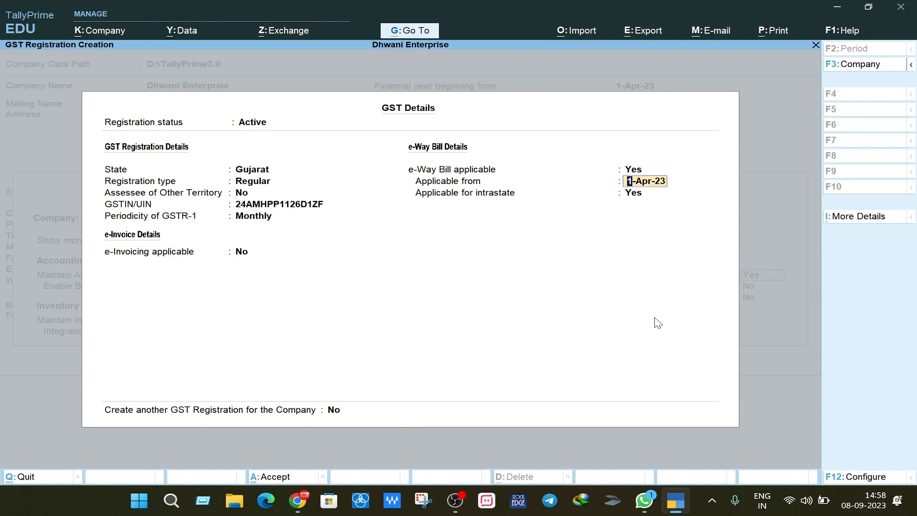
key(Return)
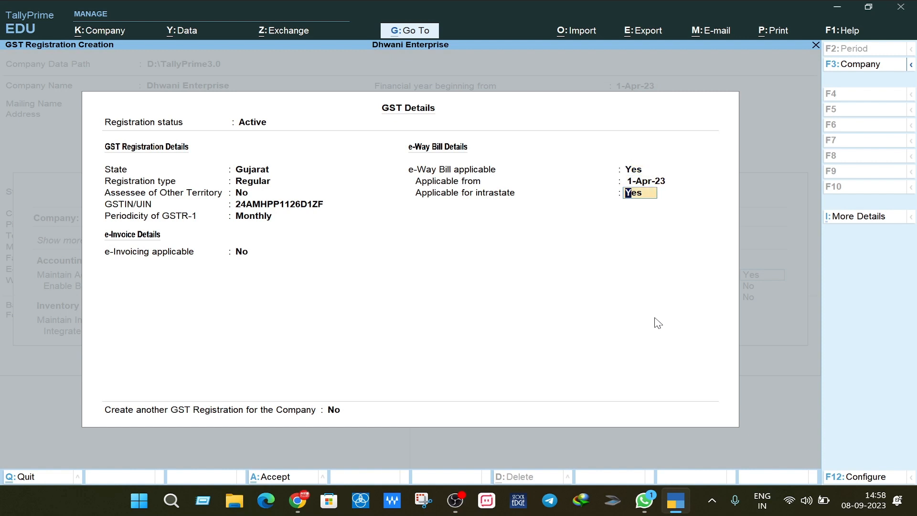
key(Return)
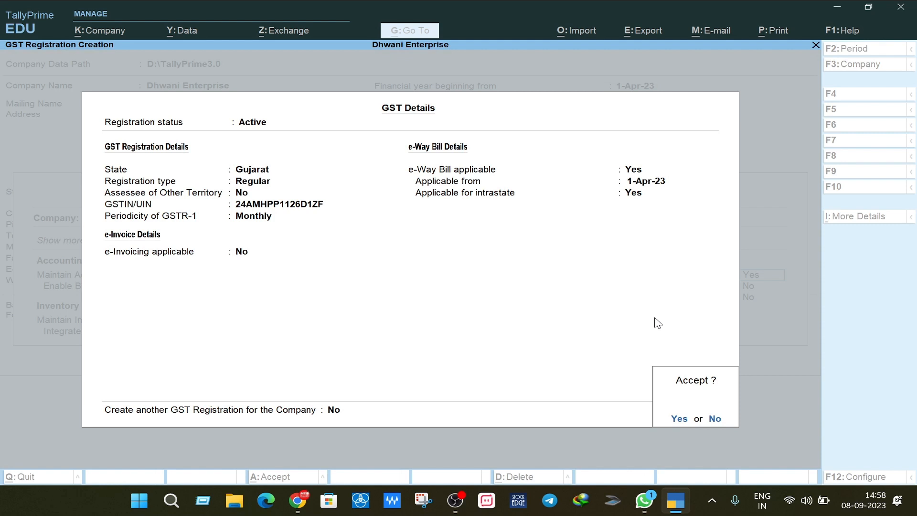
key(n)
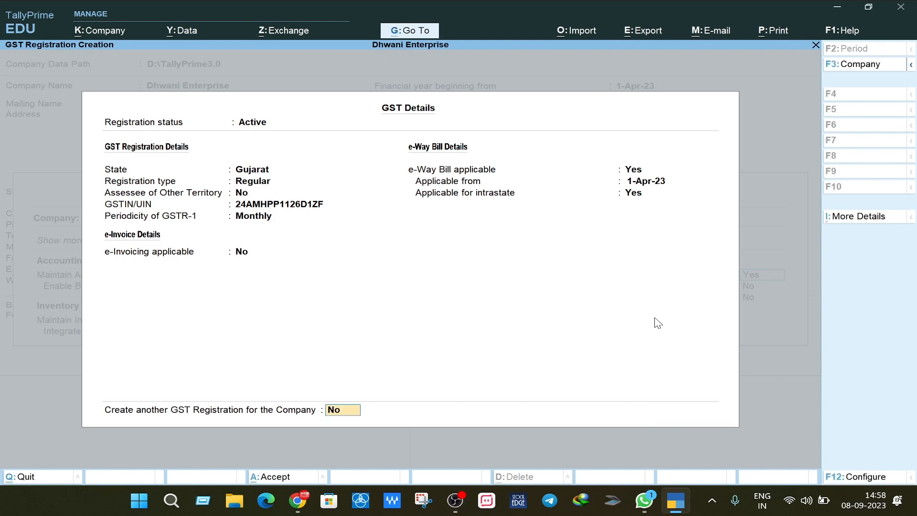
key(Return)
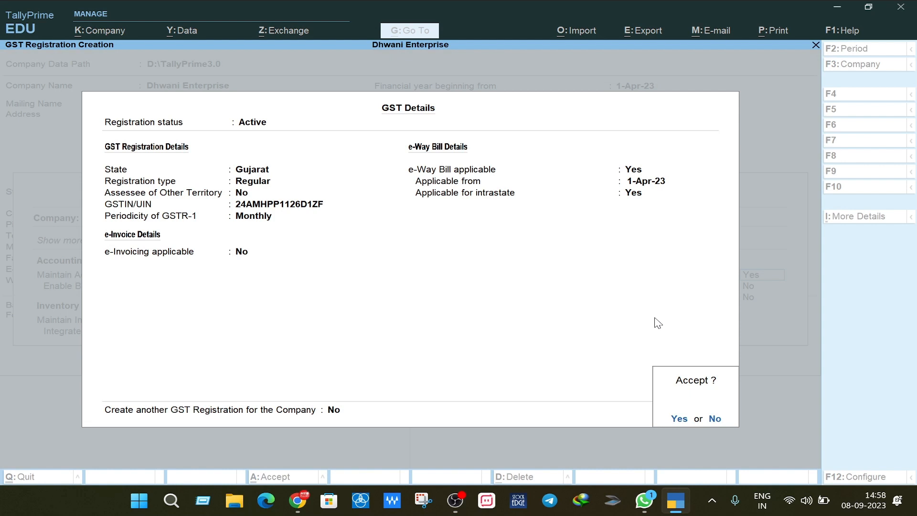
key(Return)
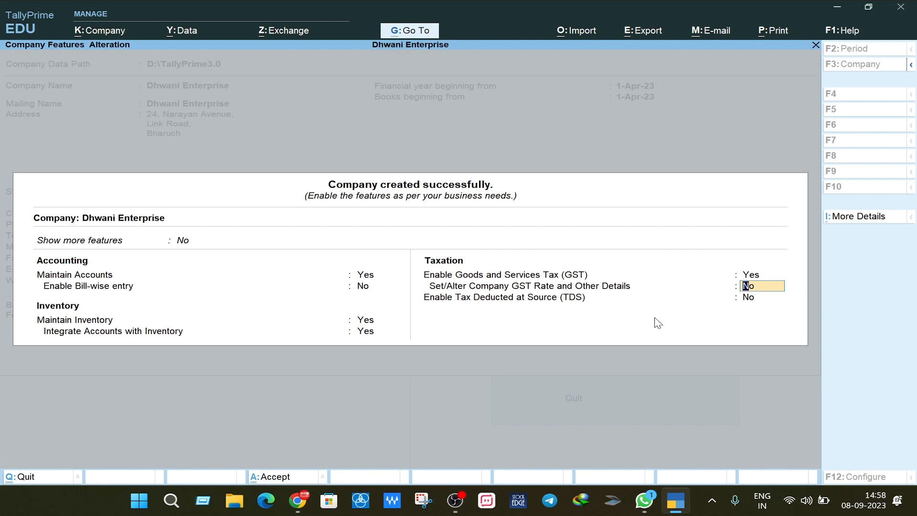
Step: Accept the Dhwani Enterprise features form with GST enabled
key(Return)
key(Return)
key(Return)
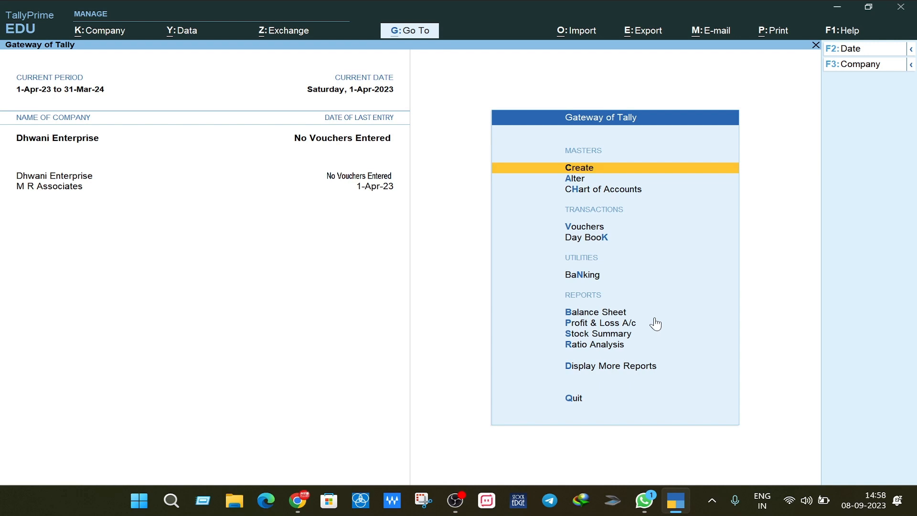
key(d)
key(Down)
key(Down)
key(Down)
key(Down)
key(Down)
key(Down)
key(Down)
key(Down)
key(Down)
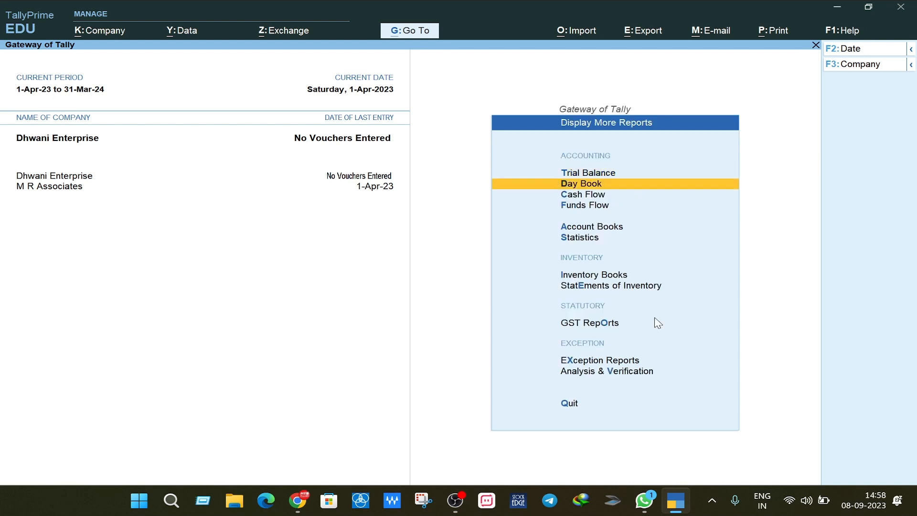
click(657, 323)
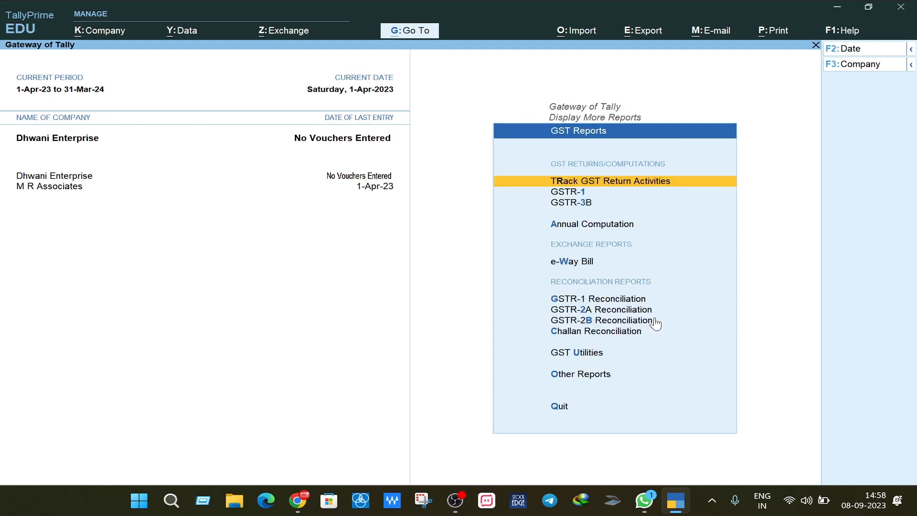
key(Down)
key(Down)
key(Down)
key(Down)
key(Down)
key(Down)
key(Down)
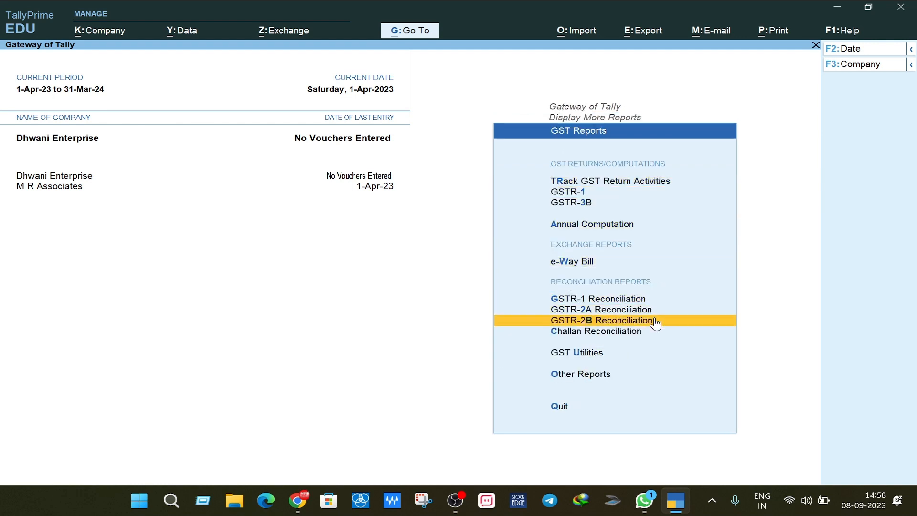
key(Escape)
key(Escape)
key(Escape)
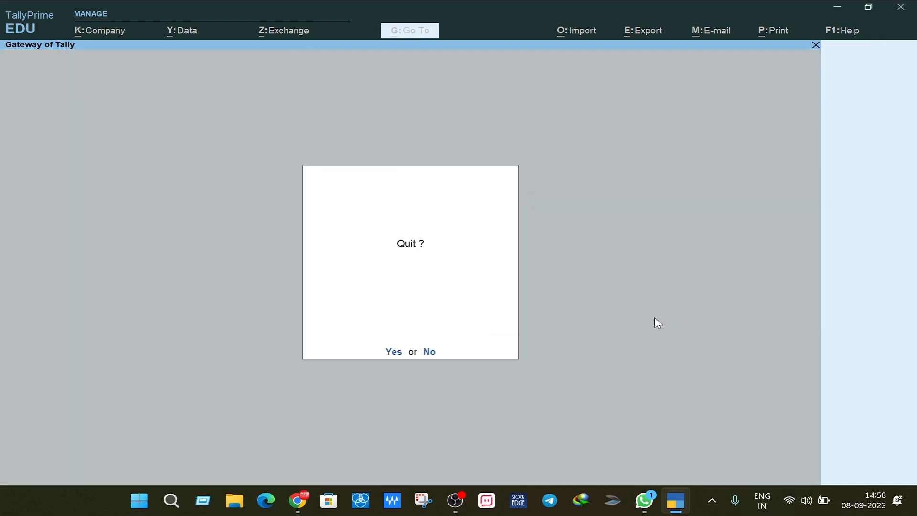
key(Escape)
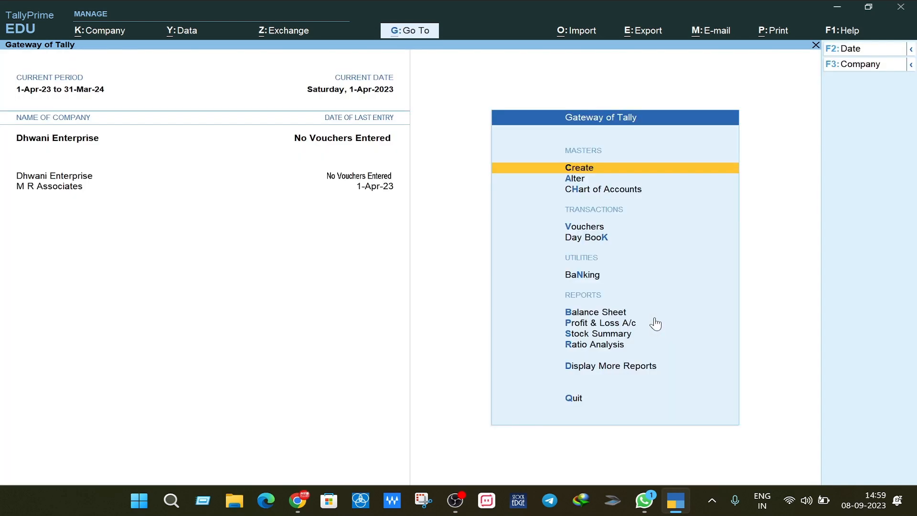